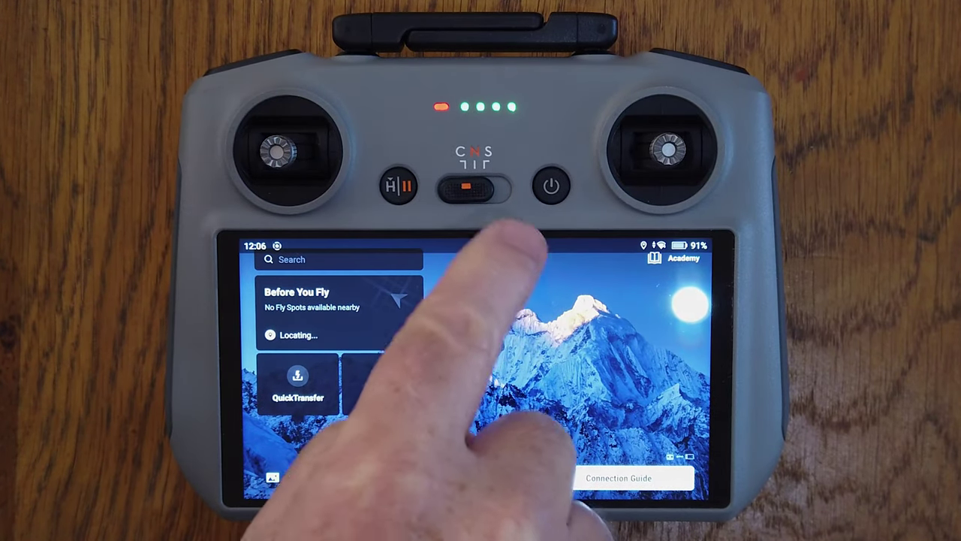
Start a controller screen recording from quick settings and move its timer widget aside.
drag(510, 242, 461, 354)
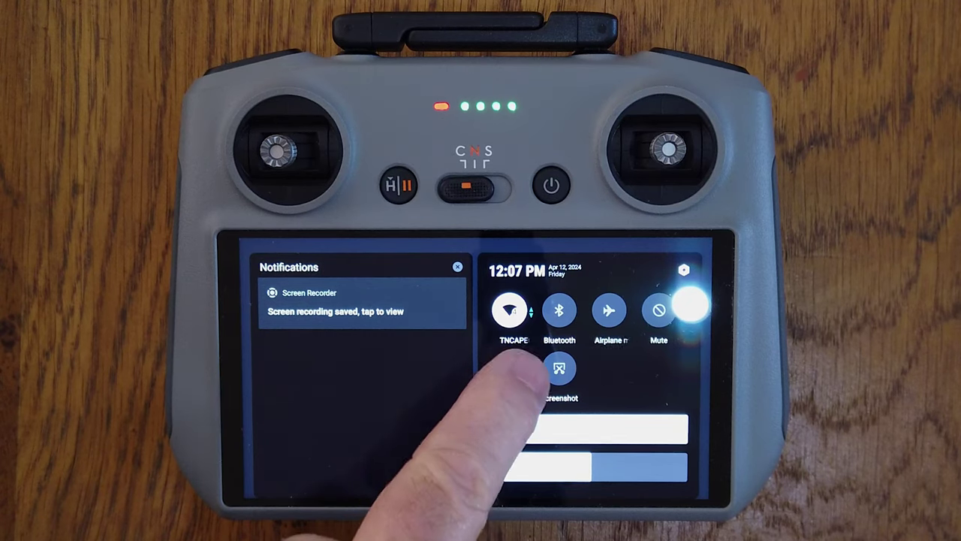
click(509, 368)
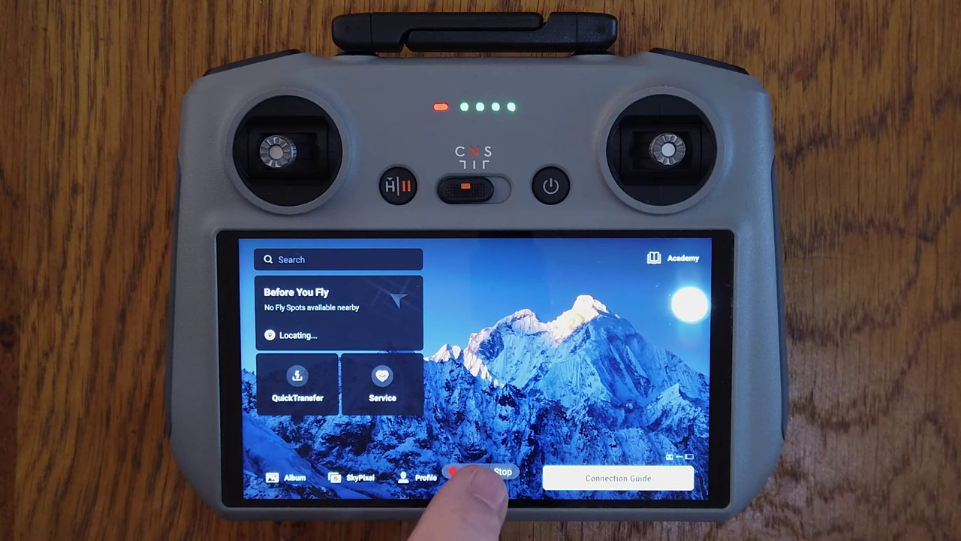
drag(558, 325, 661, 436)
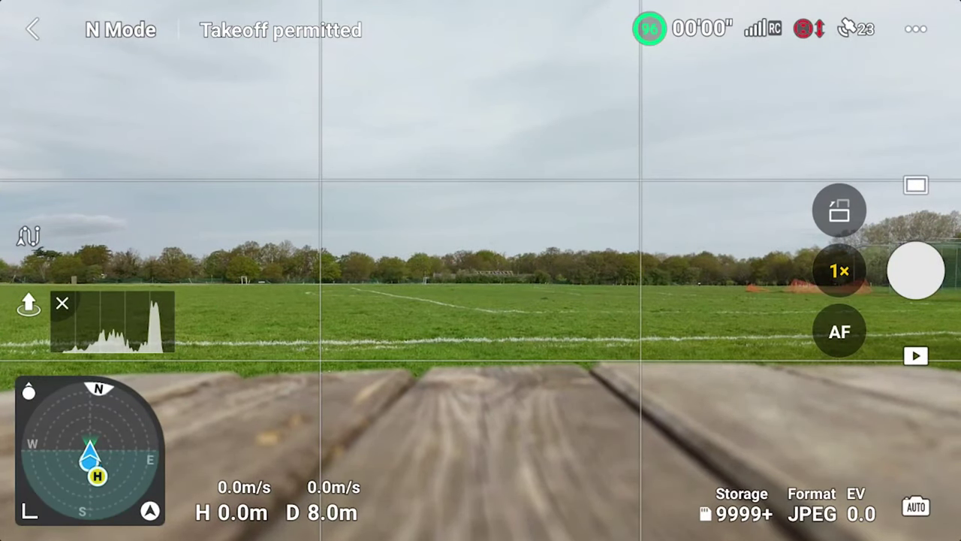
Set the DJI Fly camera to Video > Normal mode and start recording drone video.
click(926, 182)
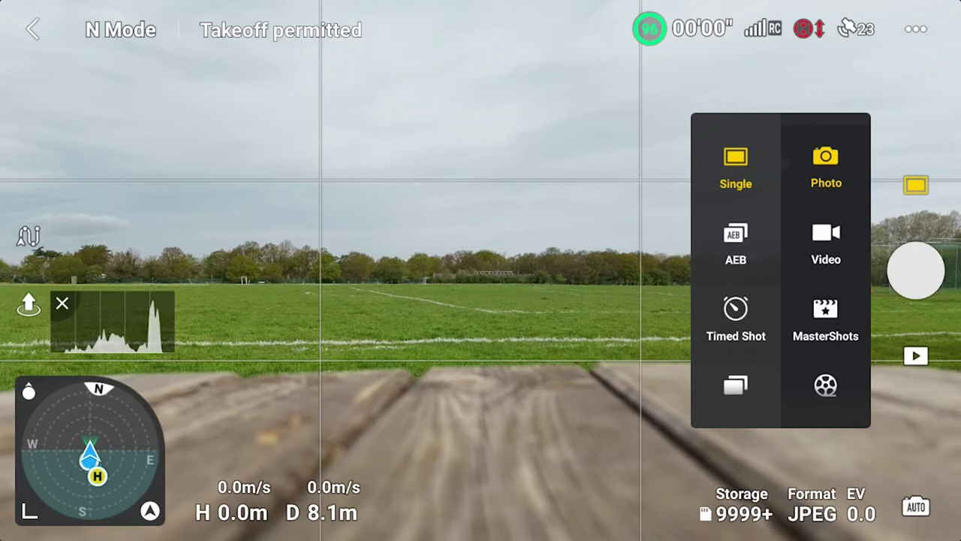
click(826, 240)
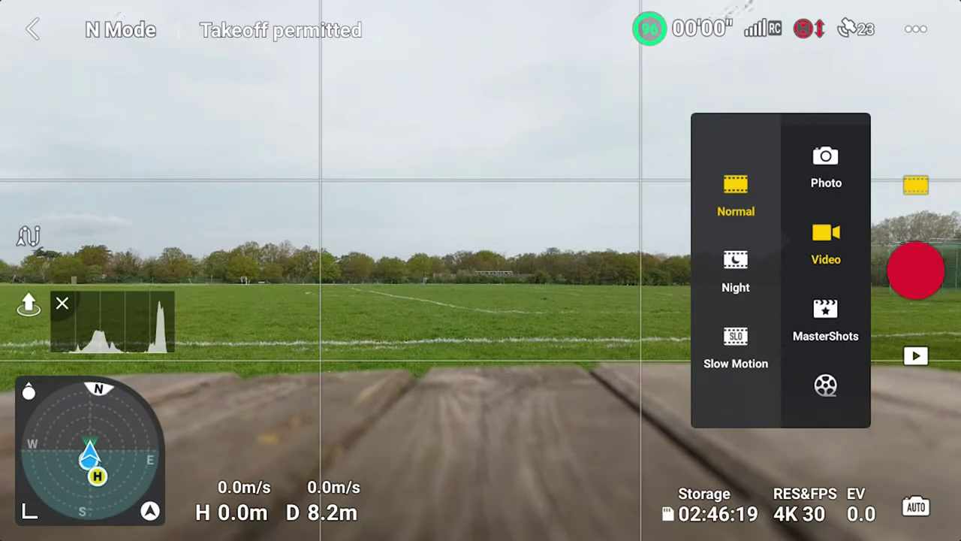
click(916, 271)
click(916, 270)
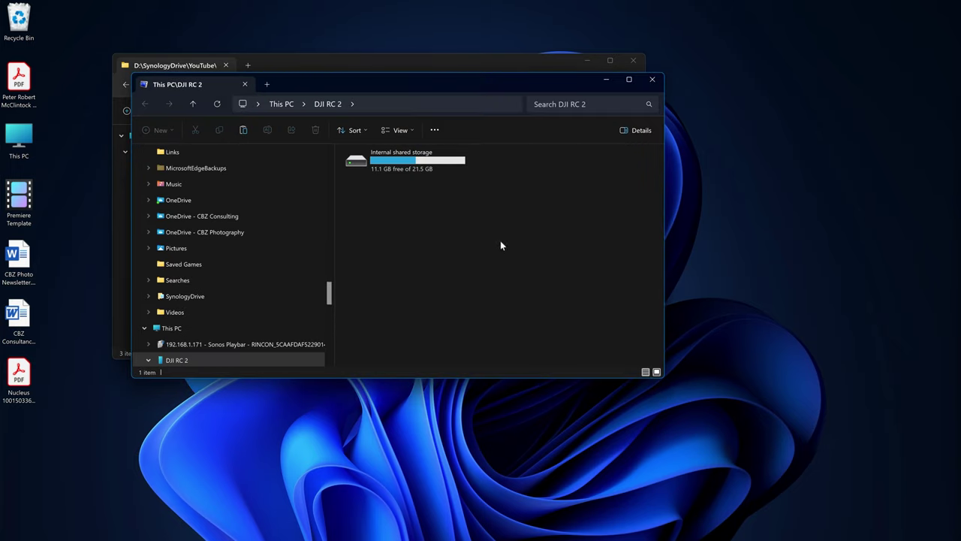
Copy screen-20240412-095412.mp4 from DJI RC 2 Internal shared storage > Movies into 7 Media.
drag(414, 79, 582, 145)
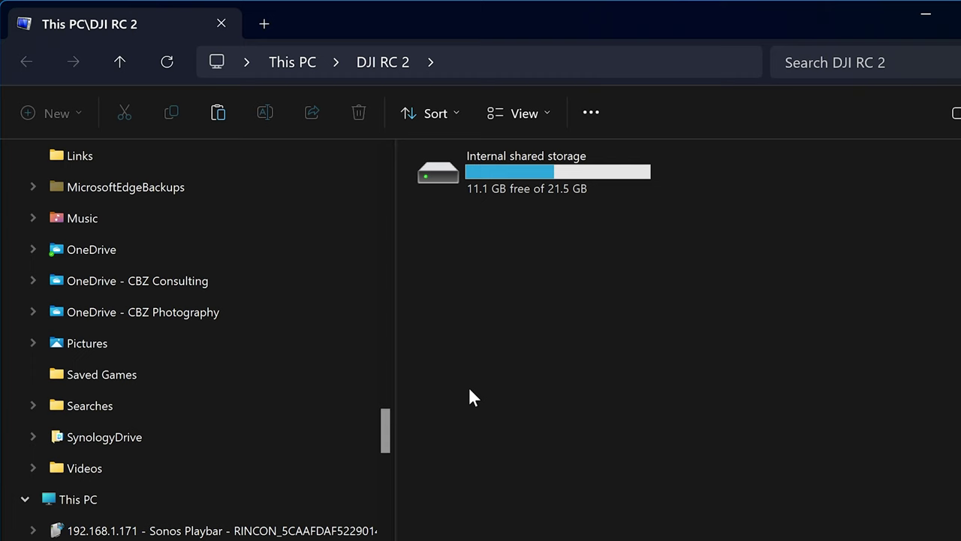
double_click(454, 168)
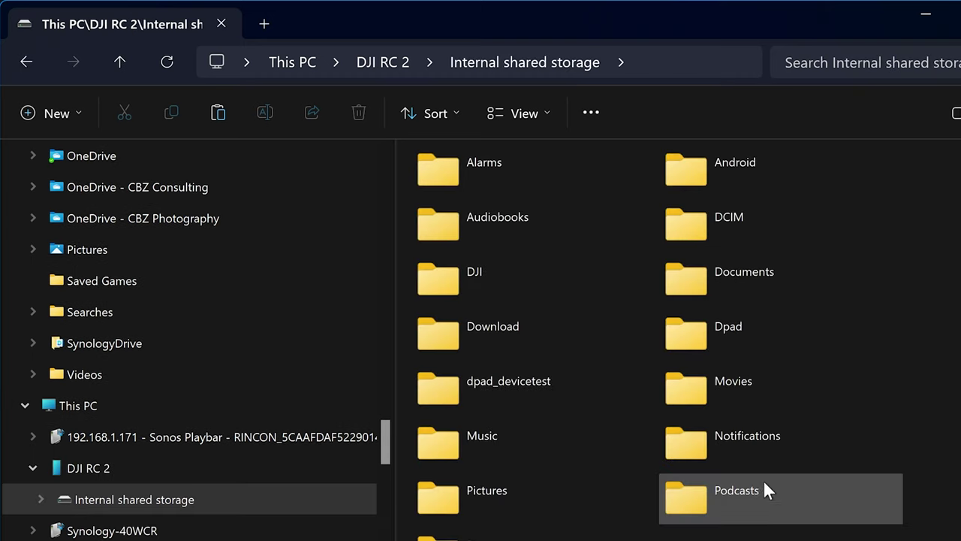
double_click(692, 384)
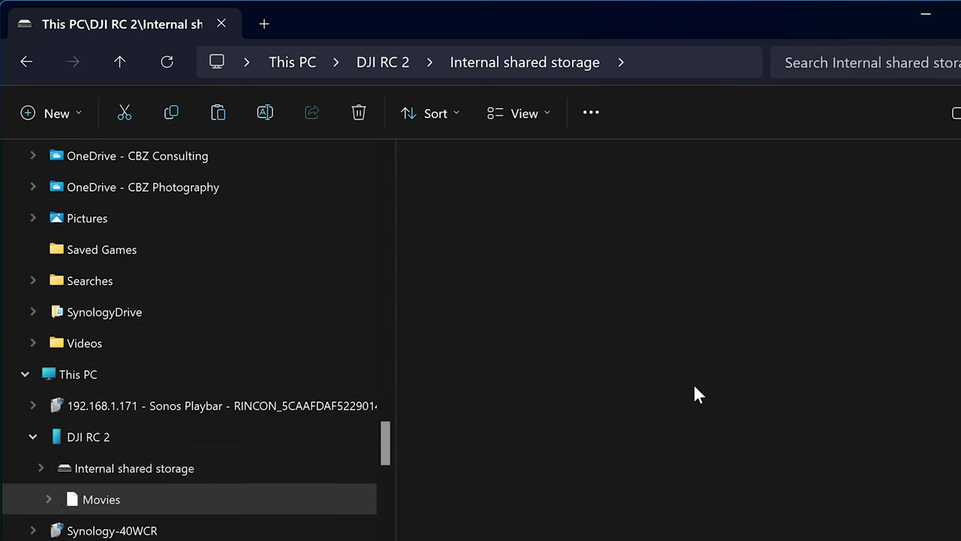
click(751, 173)
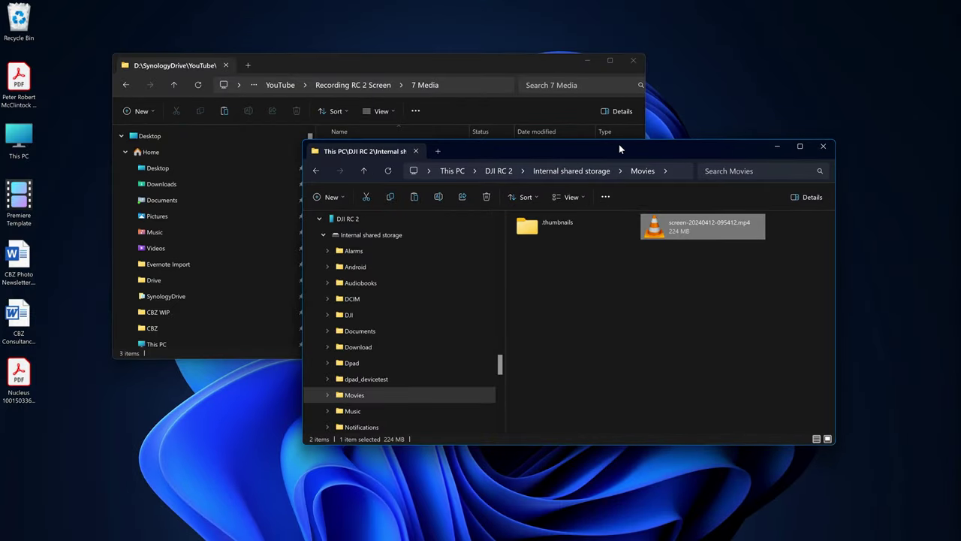
drag(618, 144, 768, 191)
drag(805, 278, 360, 245)
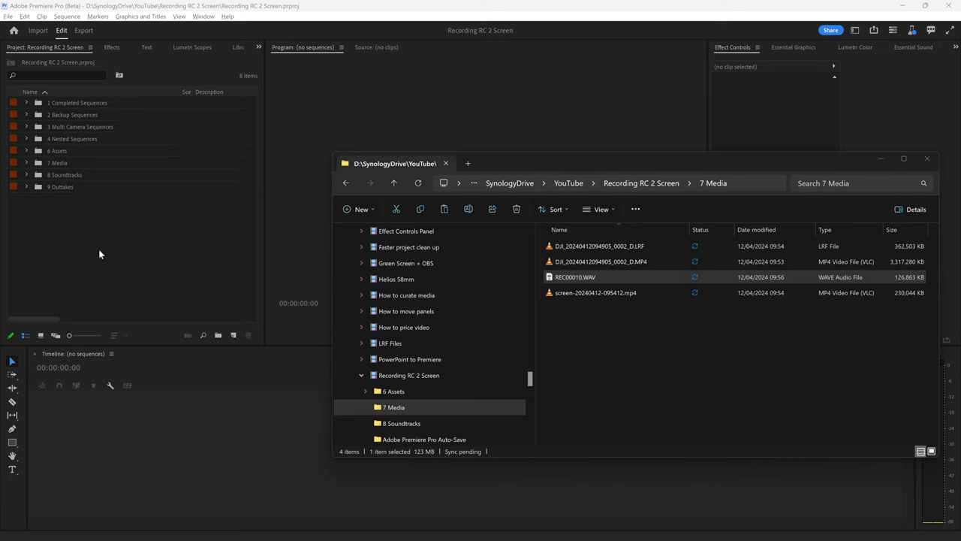
click(337, 13)
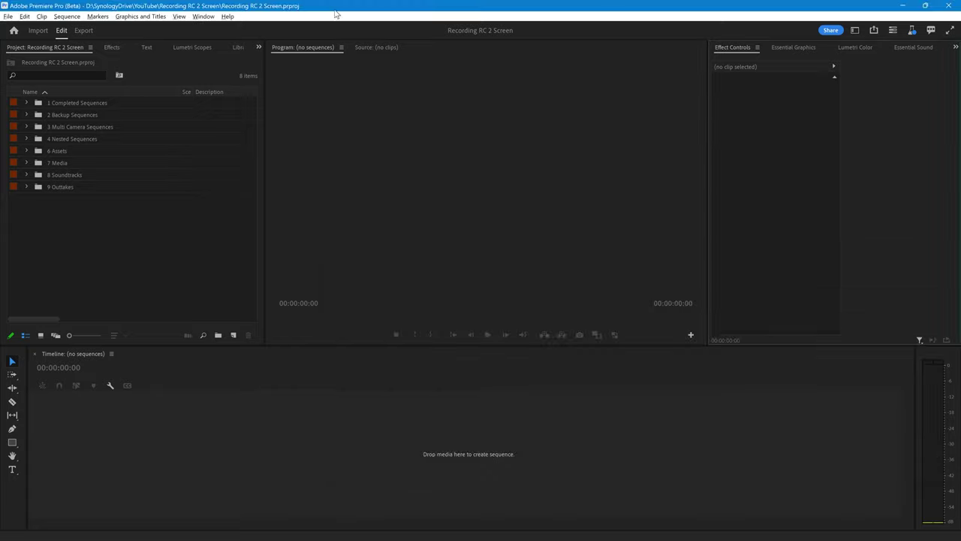
click(27, 164)
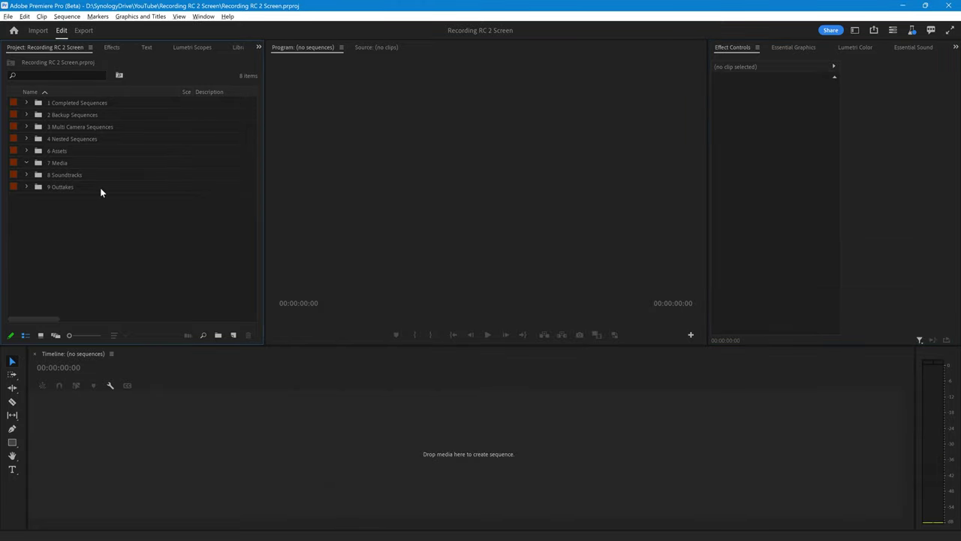
key(alt+Tab)
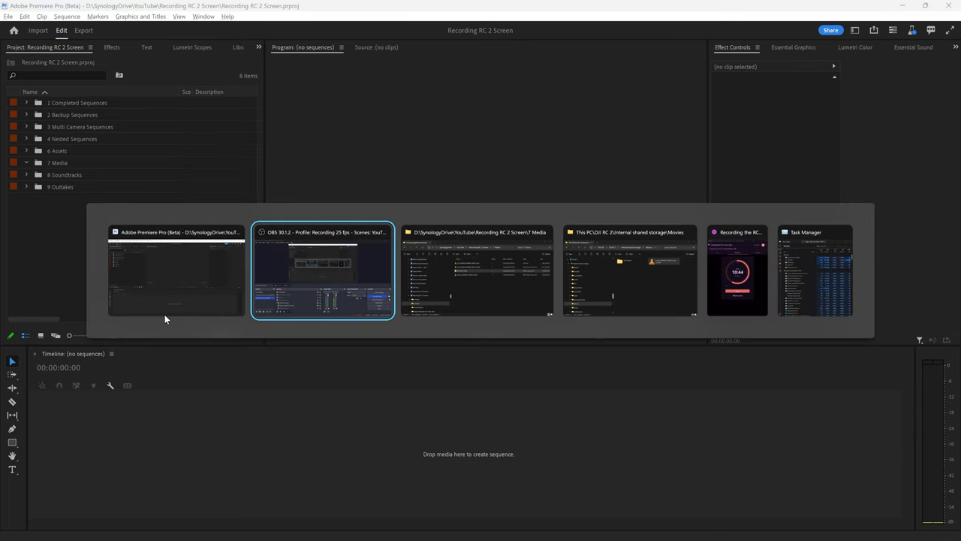
drag(596, 167, 590, 140)
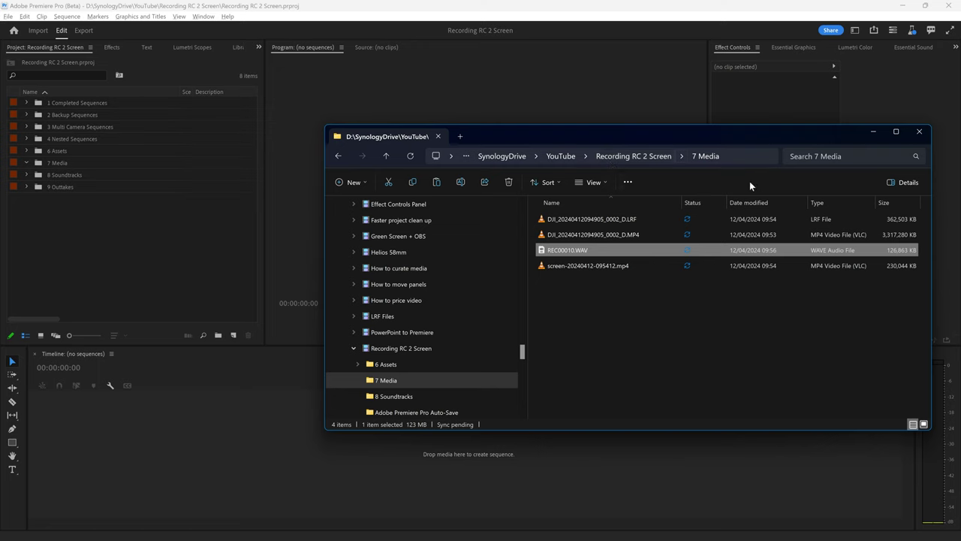
click(542, 236)
shift+click(540, 265)
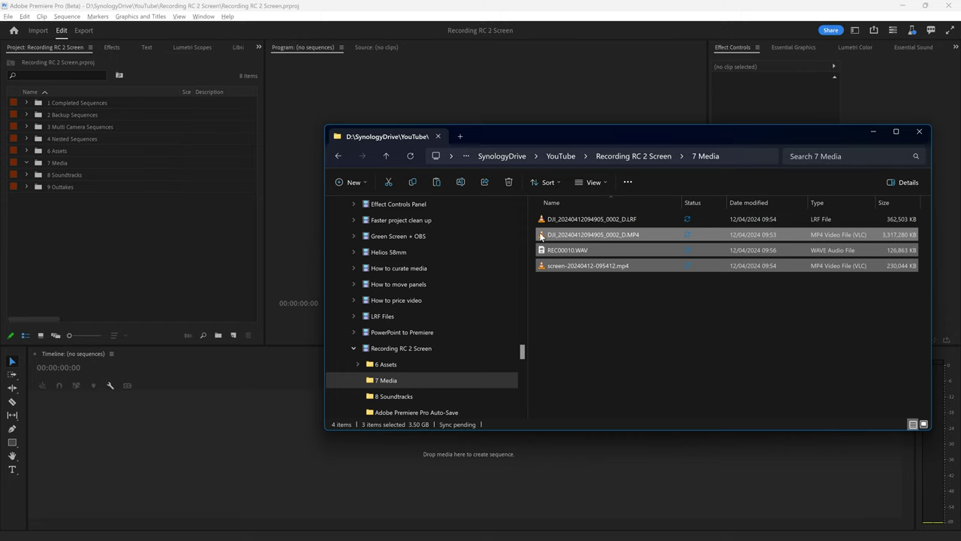
drag(540, 236, 92, 159)
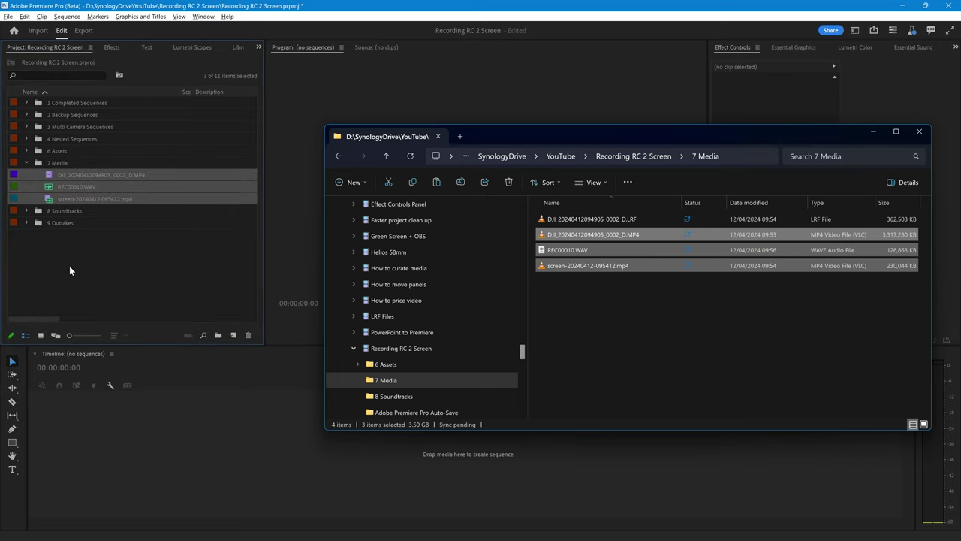
click(25, 243)
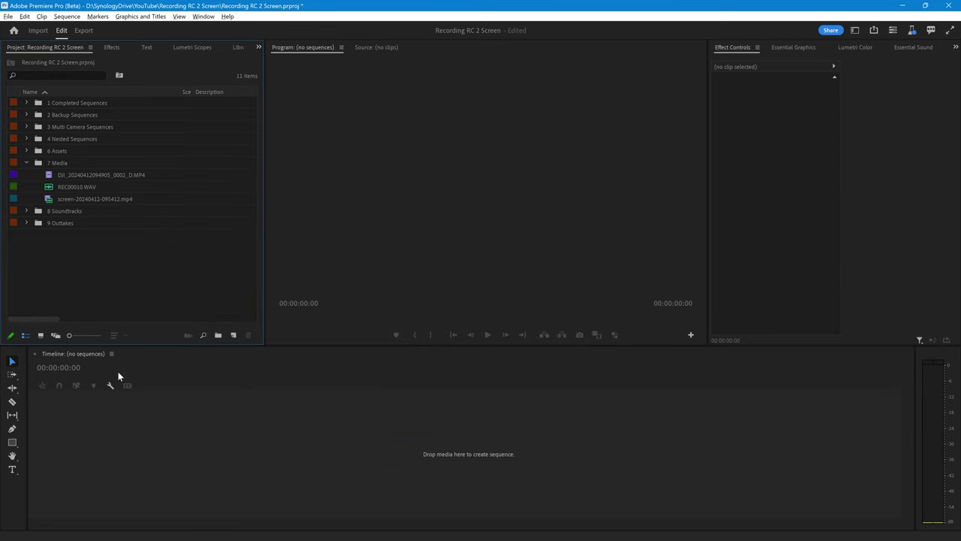
Create a UHD 2160p 25 fps sequence named 'Recording' with Ctrl+N.
key(ctrl+n)
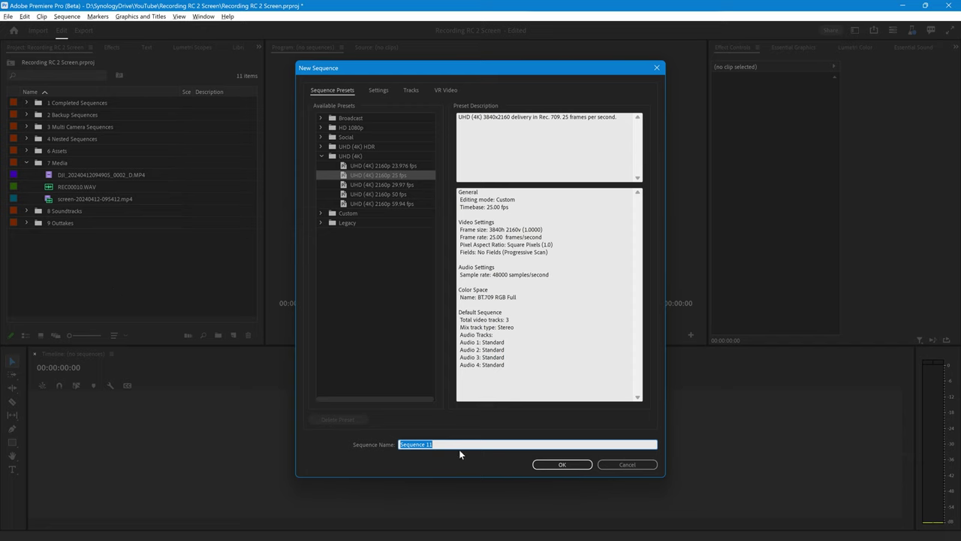
text(Recording)
key(Return)
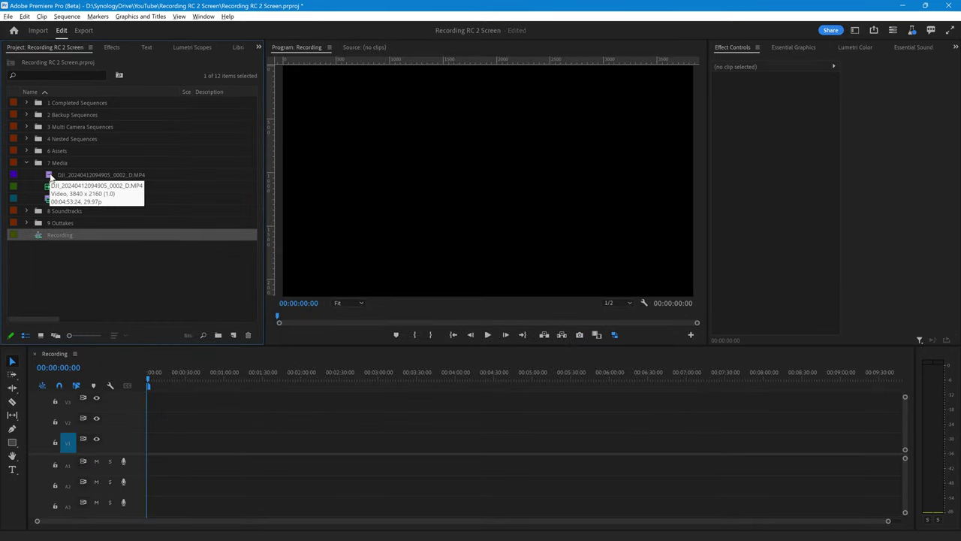
Place the drone clip at the start of V1, keeping the sequence's existing settings.
drag(50, 177, 36, 202)
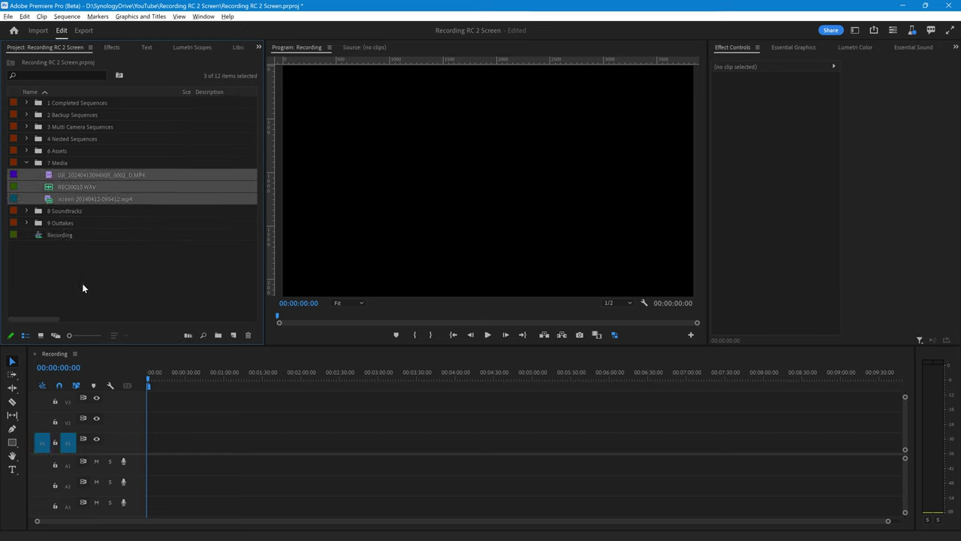
click(82, 283)
click(50, 199)
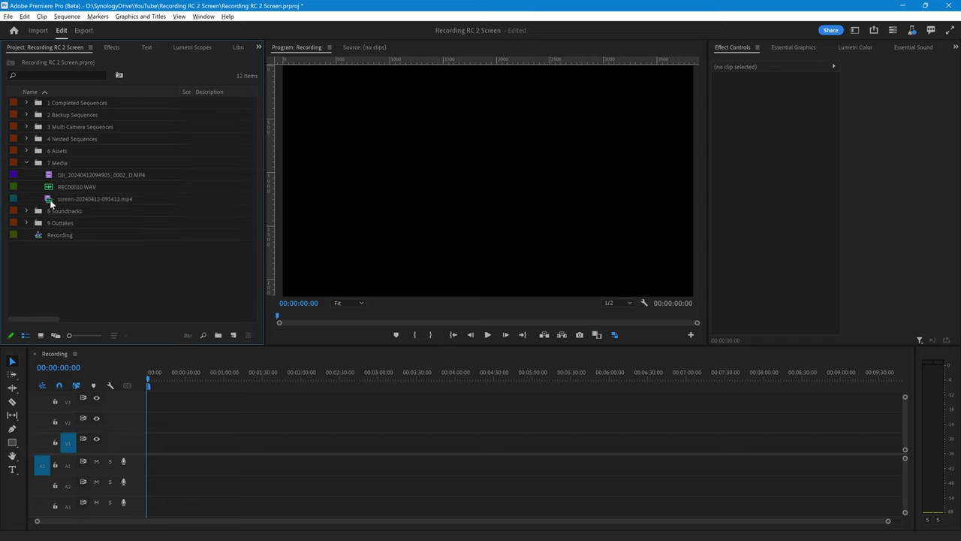
click(48, 175)
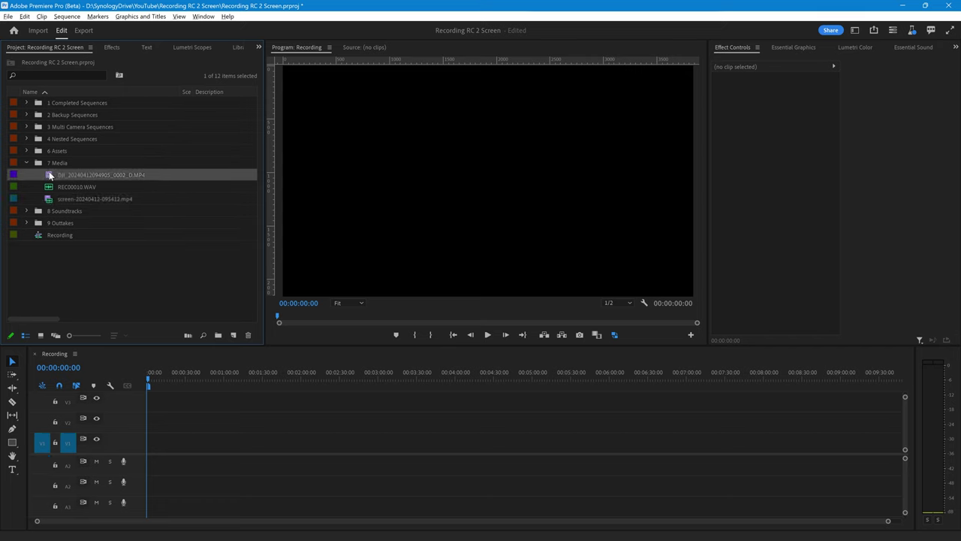
drag(49, 175, 154, 449)
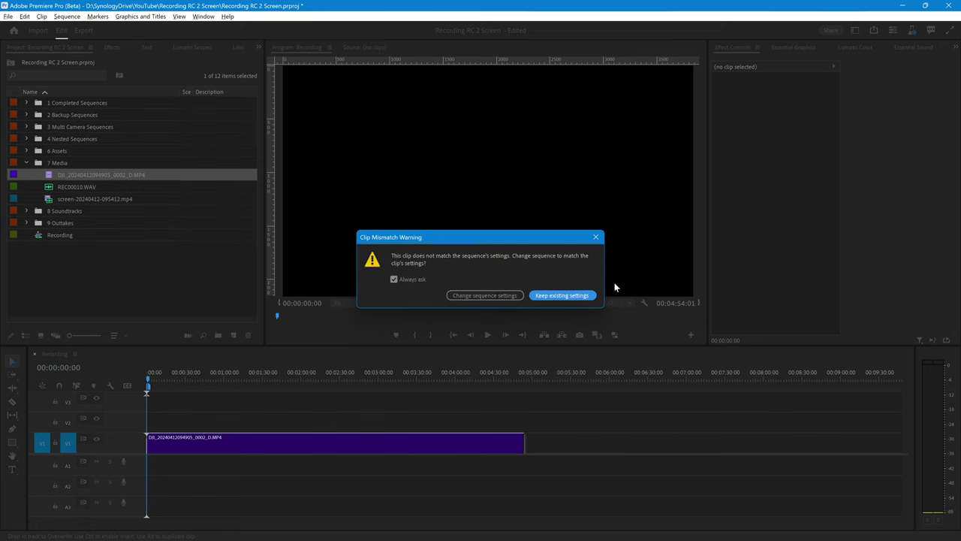
click(563, 296)
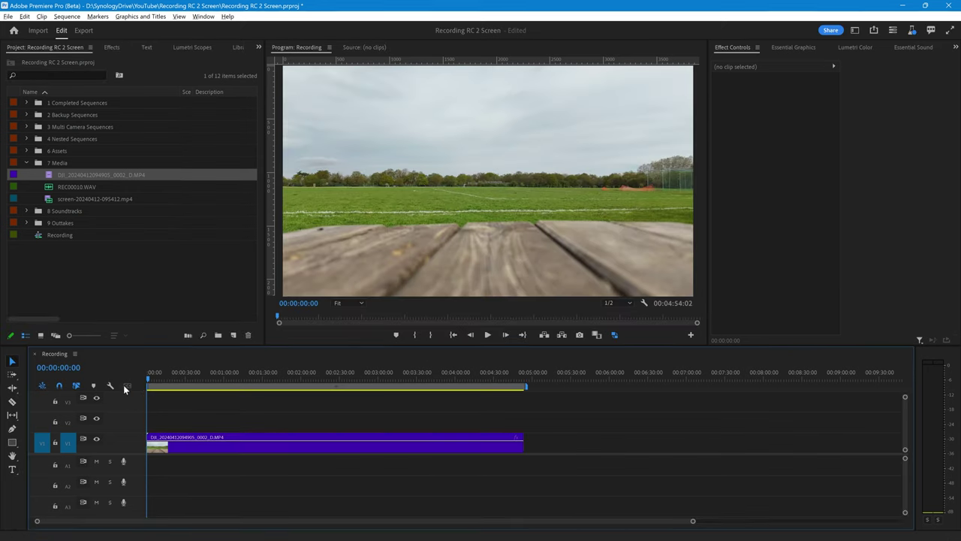
Add the screen recording on V2 and REC00010.WAV on A1.
drag(150, 374, 129, 386)
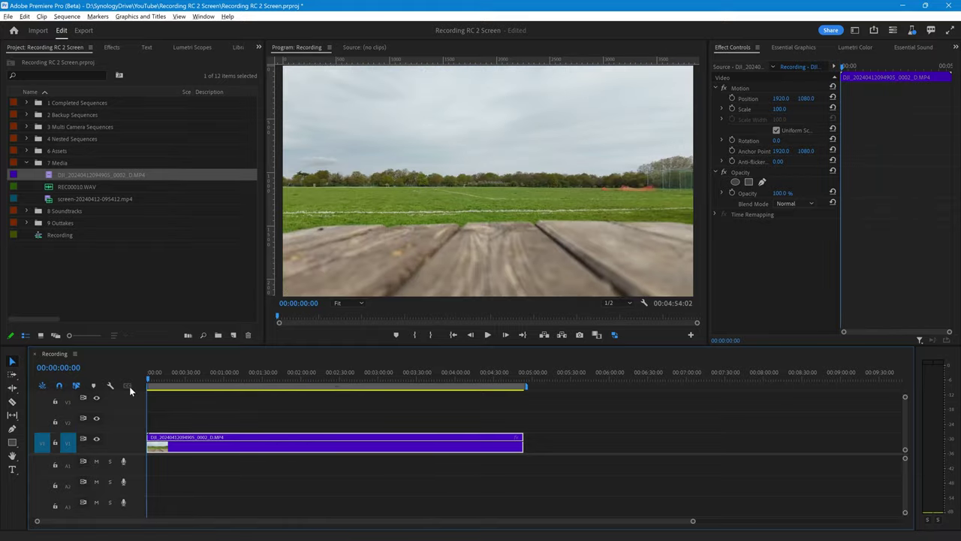
click(47, 197)
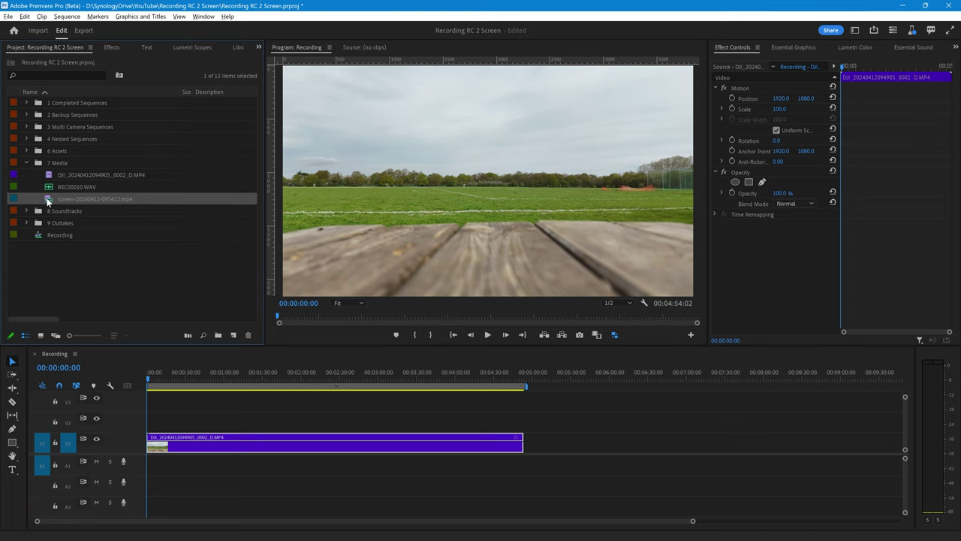
drag(202, 361, 151, 427)
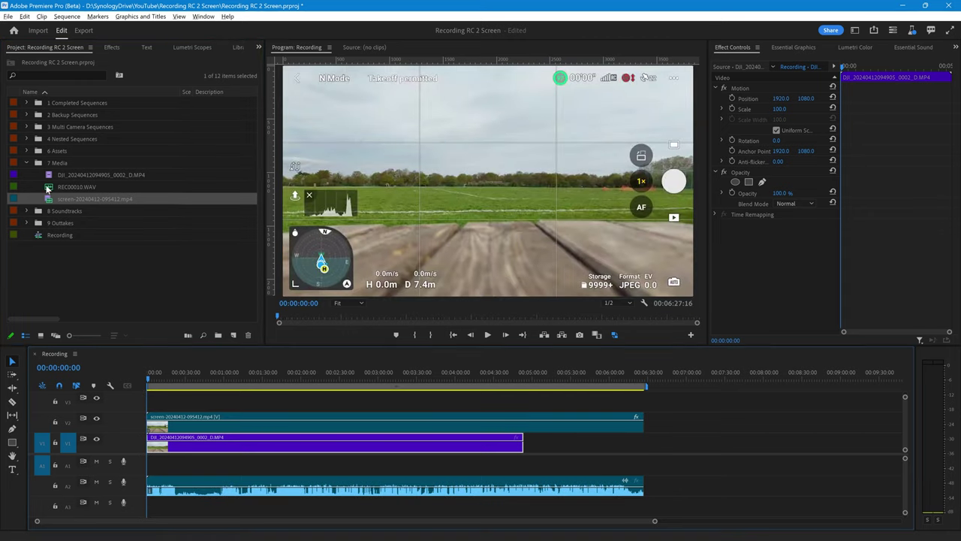
click(49, 186)
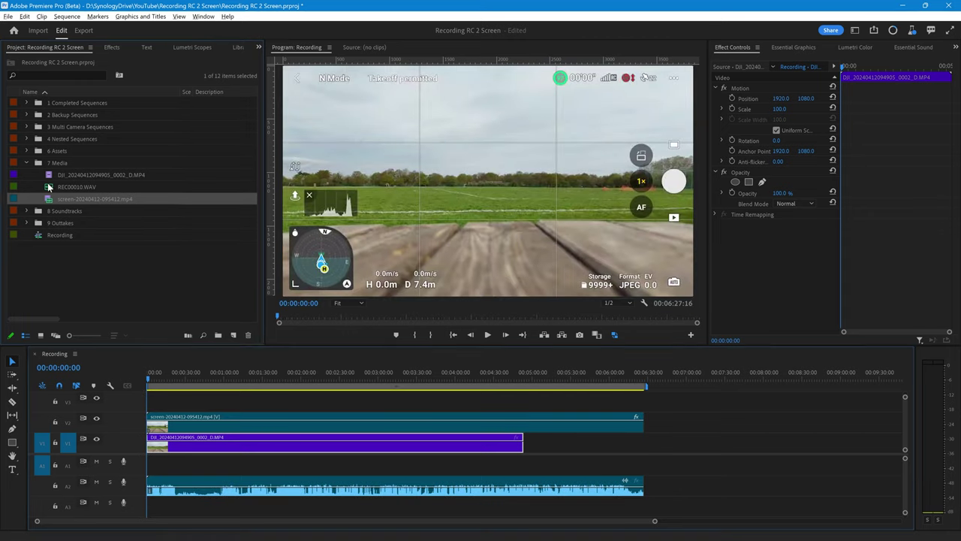
drag(49, 186, 143, 473)
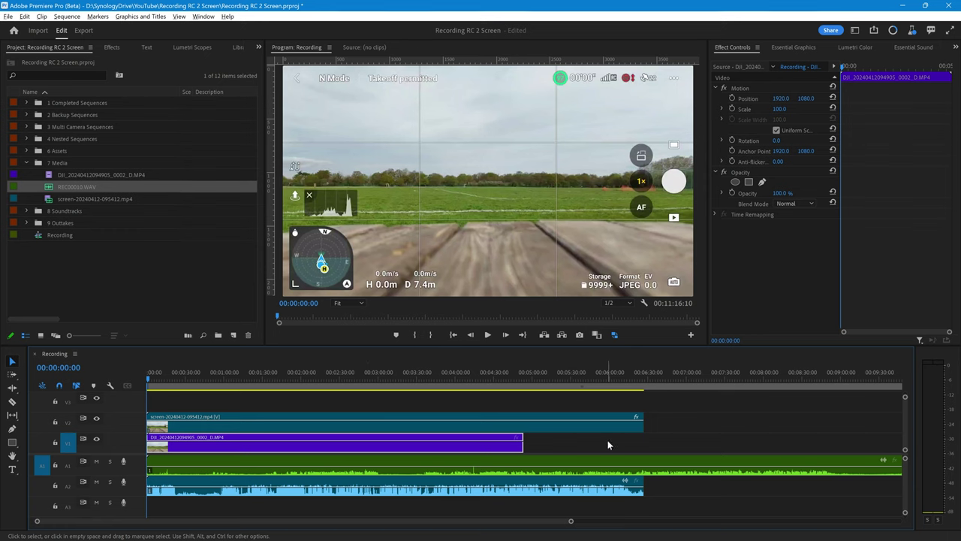
Marquee-select the V1 and V2 video clips together with both A1 and A2 audio clips.
click(538, 447)
click(481, 446)
click(552, 424)
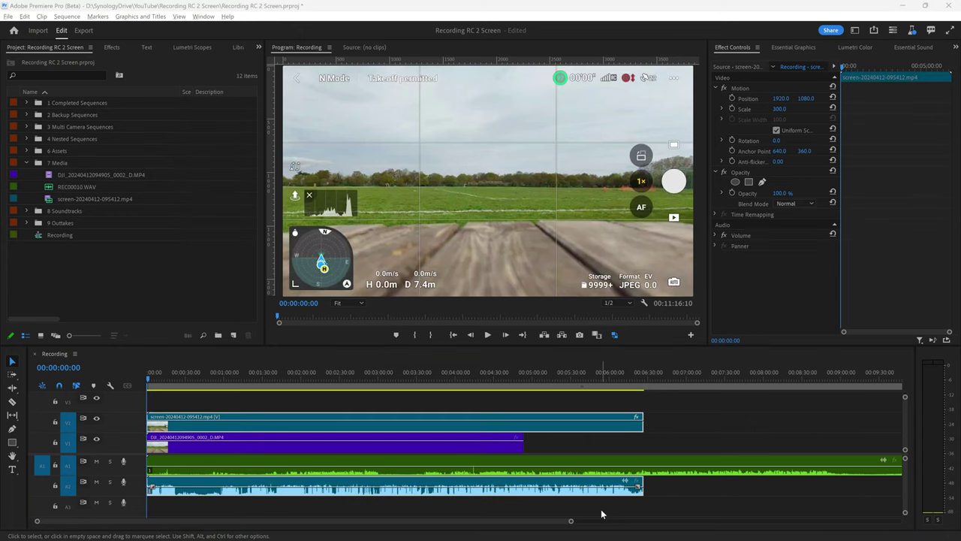
drag(551, 444, 566, 496)
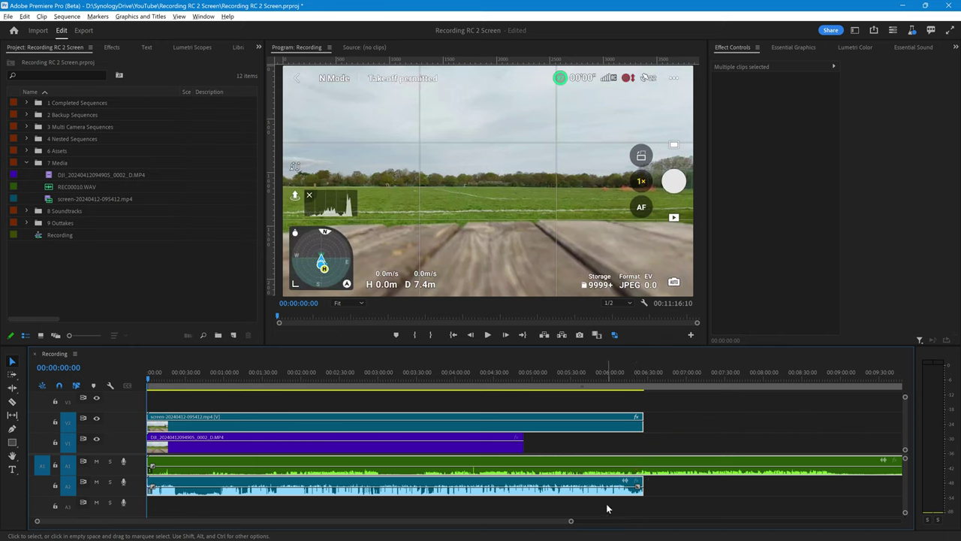
Synchronize the selected clips by audio, then slide the drone clip about 54 seconds later.
right_click(608, 462)
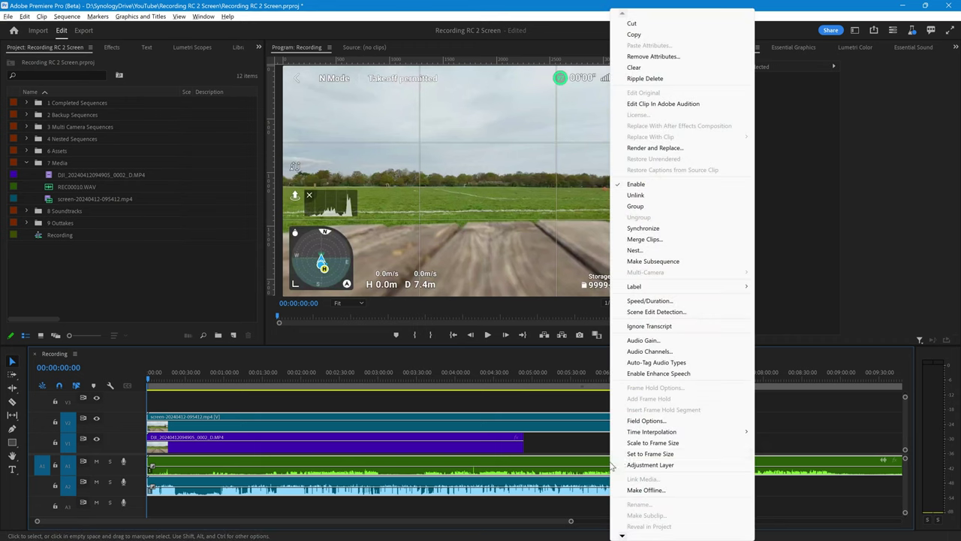
click(637, 228)
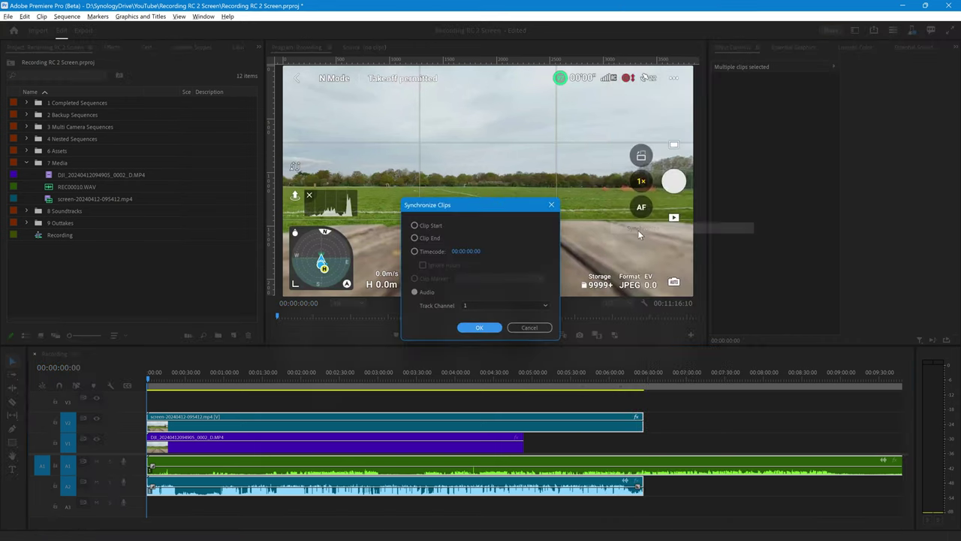
click(473, 328)
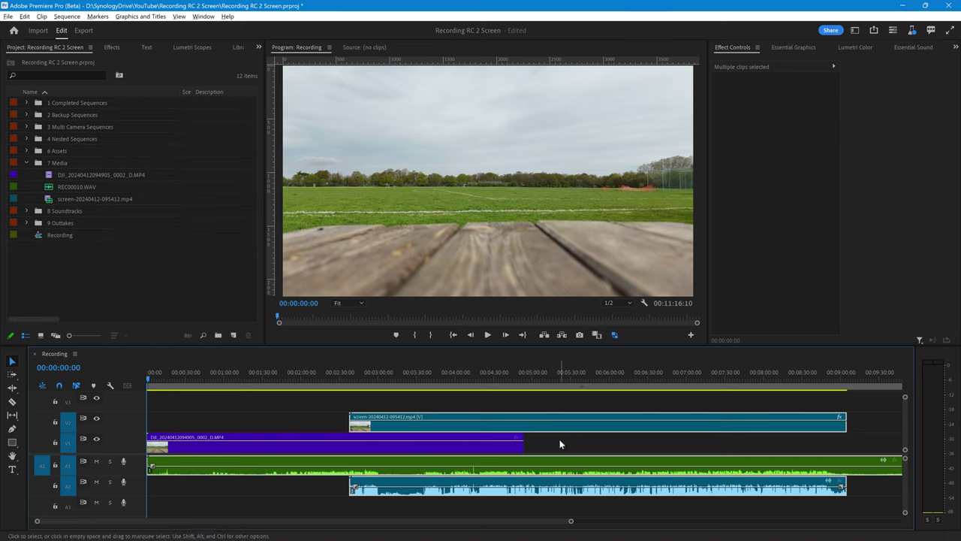
drag(316, 449, 384, 447)
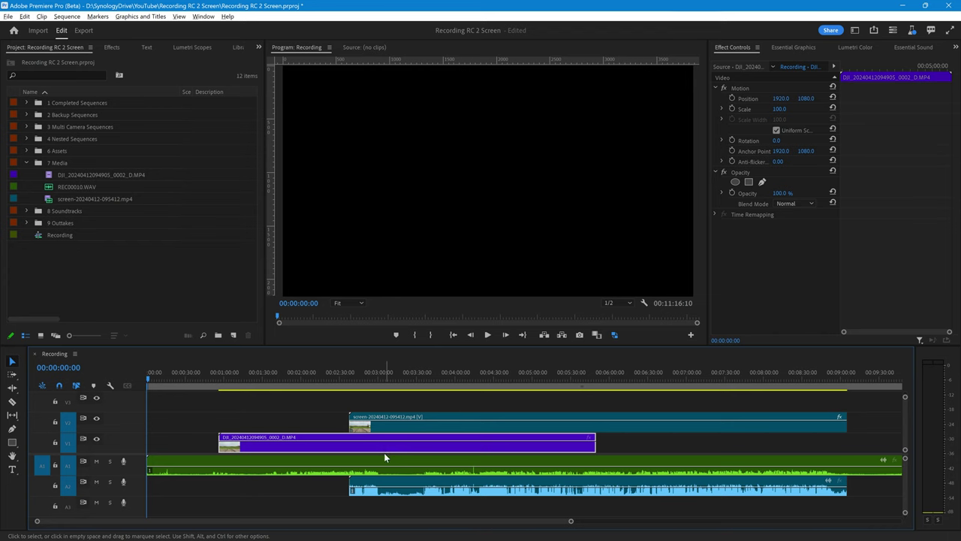
Turn off V1 output and scrub the screen recording to its handclap at 00:04:14:23.
click(96, 439)
click(365, 375)
drag(365, 375, 473, 393)
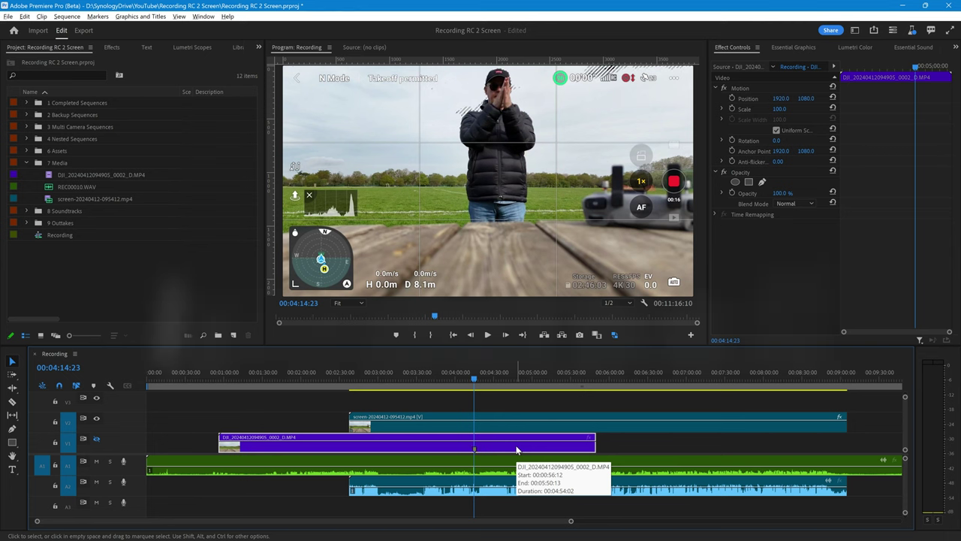
Keyframe the drone footage's handclap and slide the V1 clip to align it at 00:04:14:23.
click(96, 438)
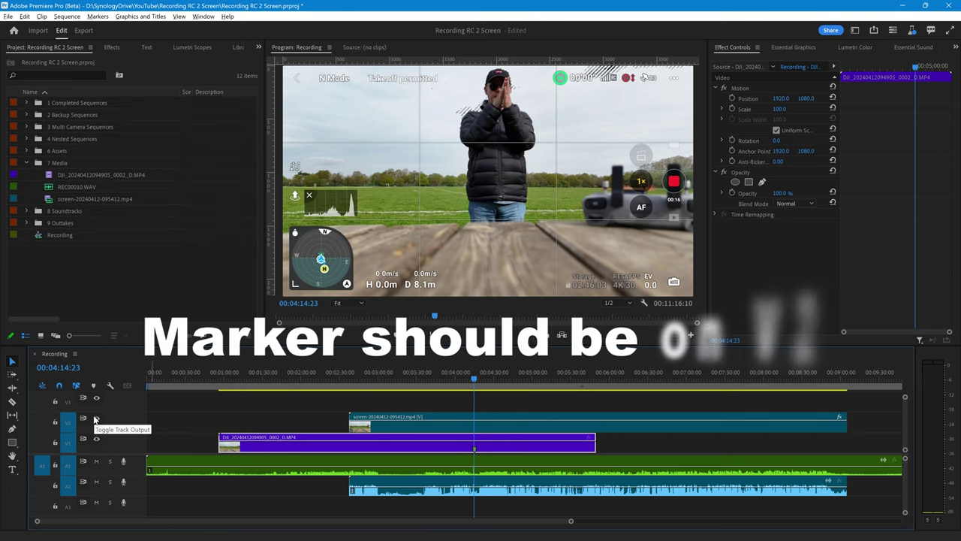
click(96, 418)
click(223, 375)
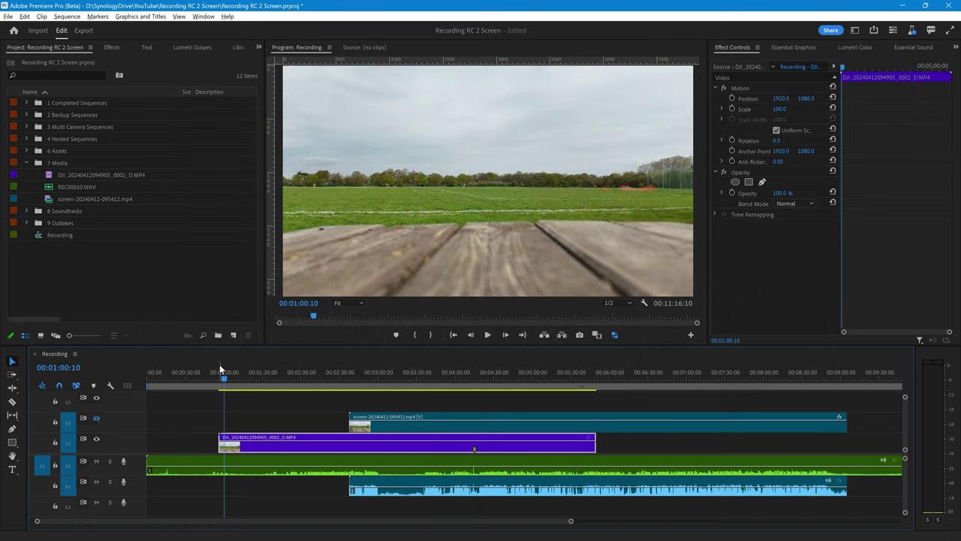
drag(223, 381, 240, 382)
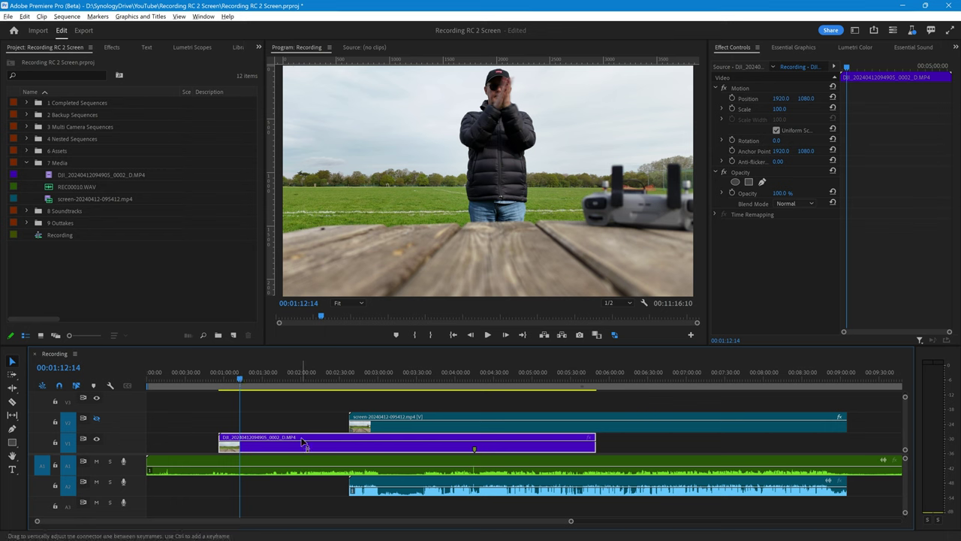
key(ctrl+alt+k)
drag(326, 434, 538, 443)
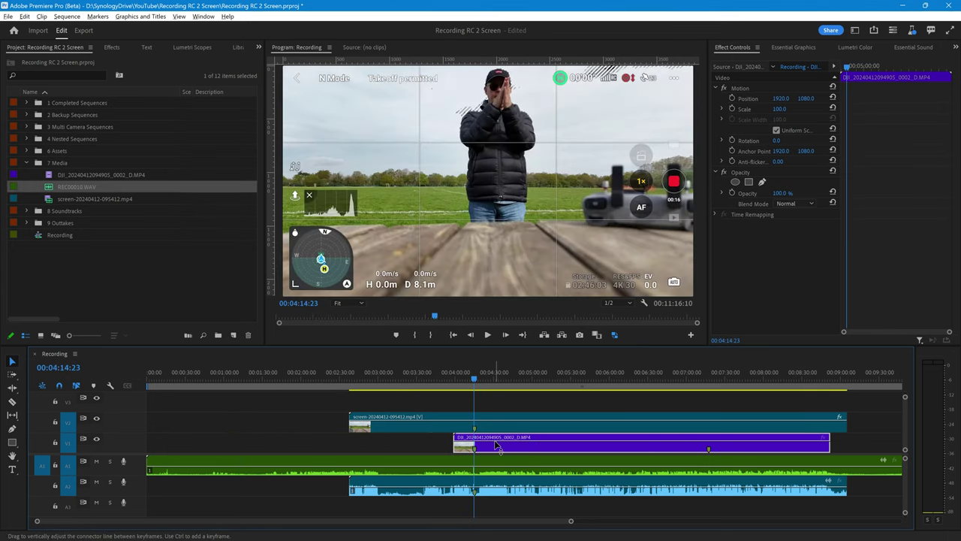
Zoom in on the clap alignment, then fit the whole sequence and park the playhead at the V2 screen recording's start.
scroll(499, 446, up, 10)
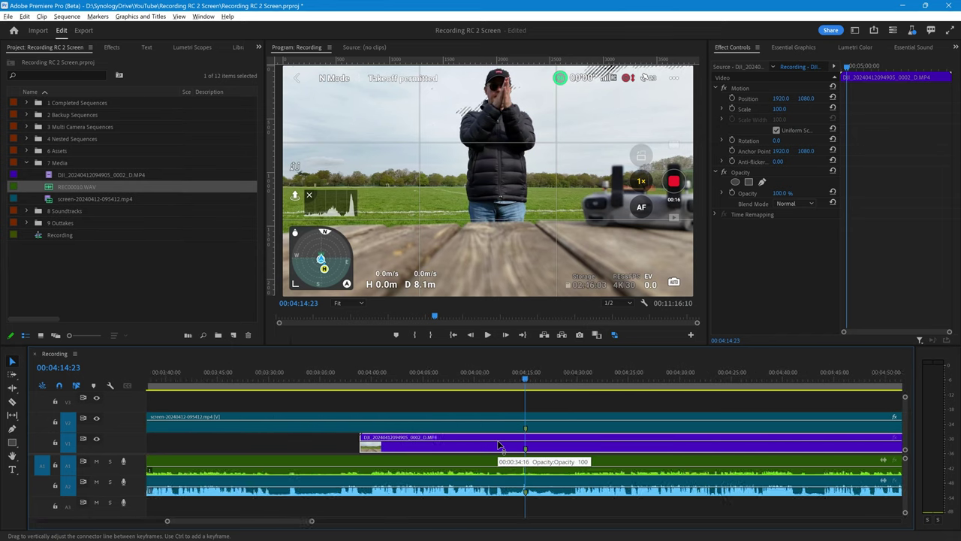
scroll(499, 446, up, 3)
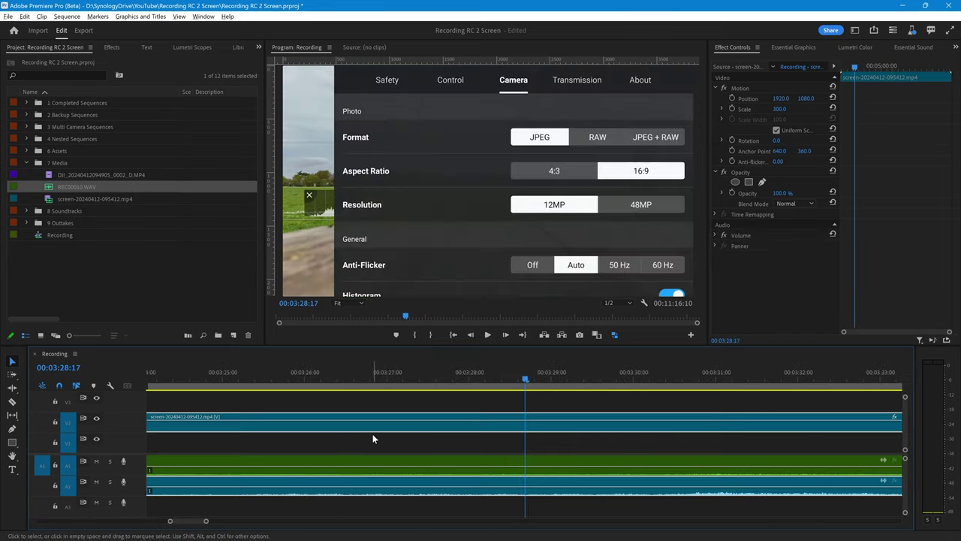
key(backslash)
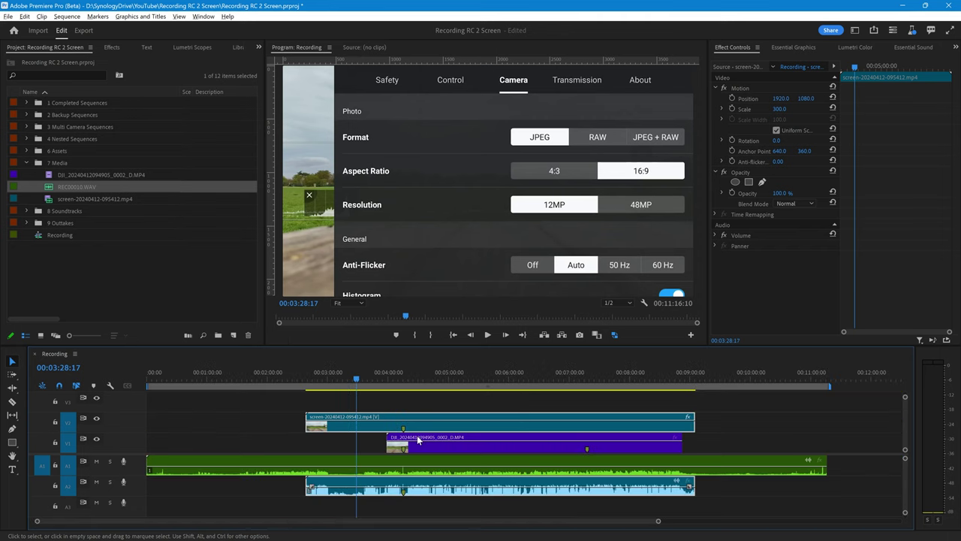
click(305, 378)
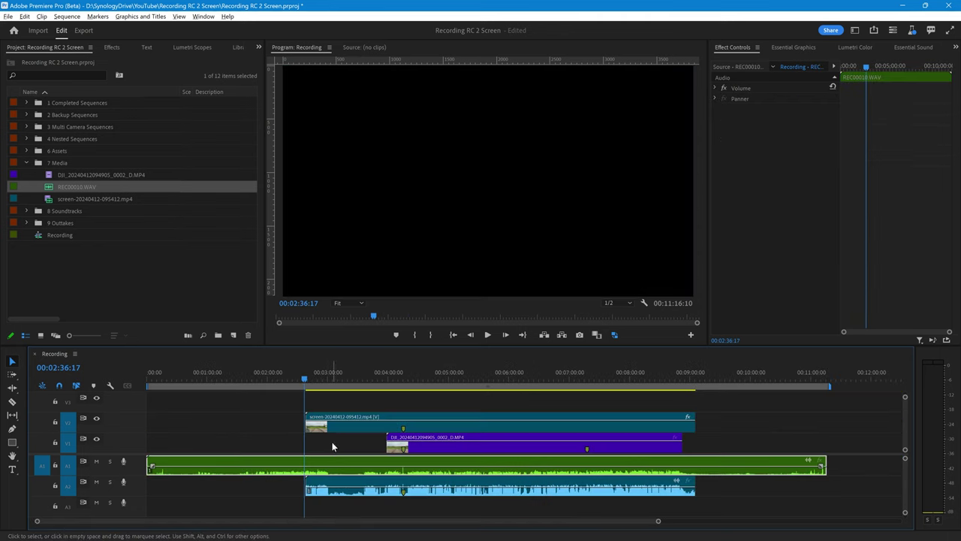
click(306, 378)
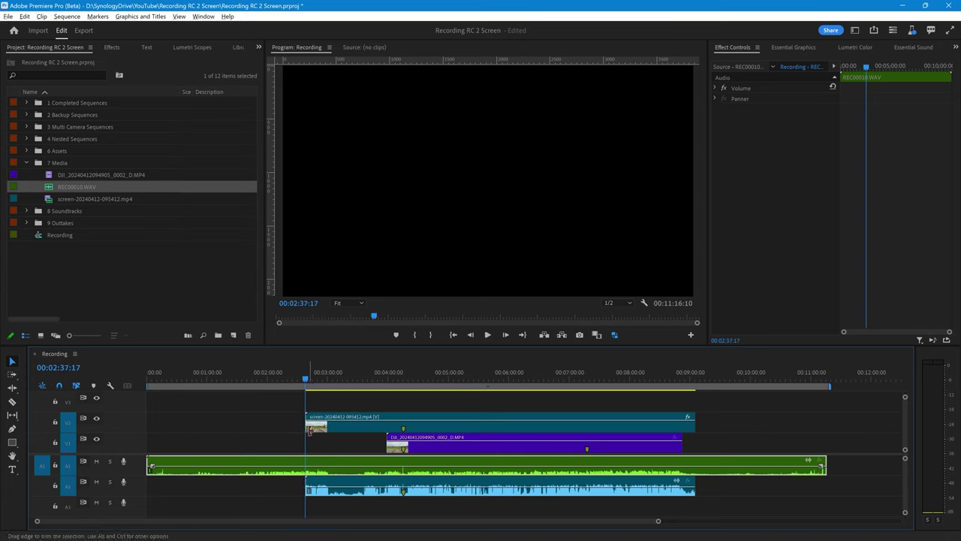
Ripple-delete the leading A1 wireless-mic audio so the screen recording starts at 00:00:00:00.
click(356, 459)
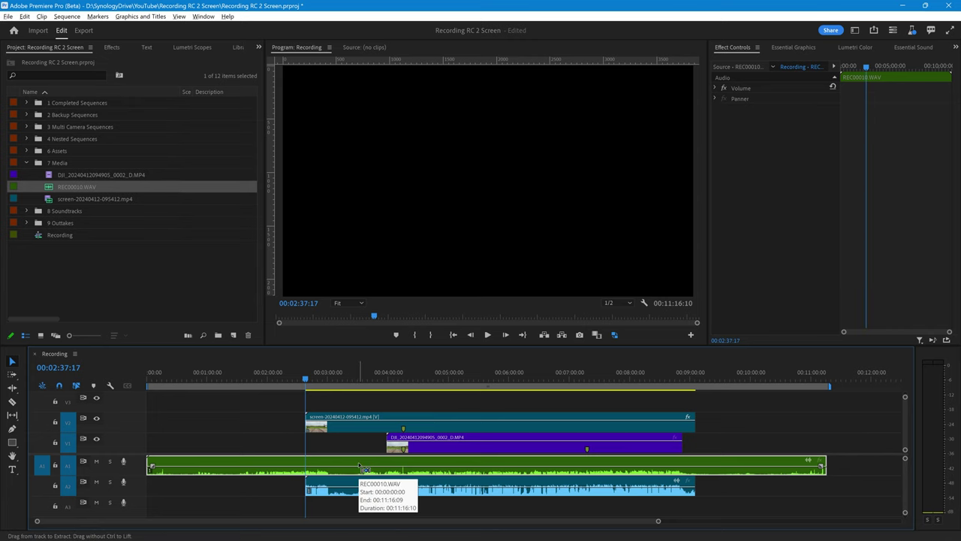
right_click(224, 464)
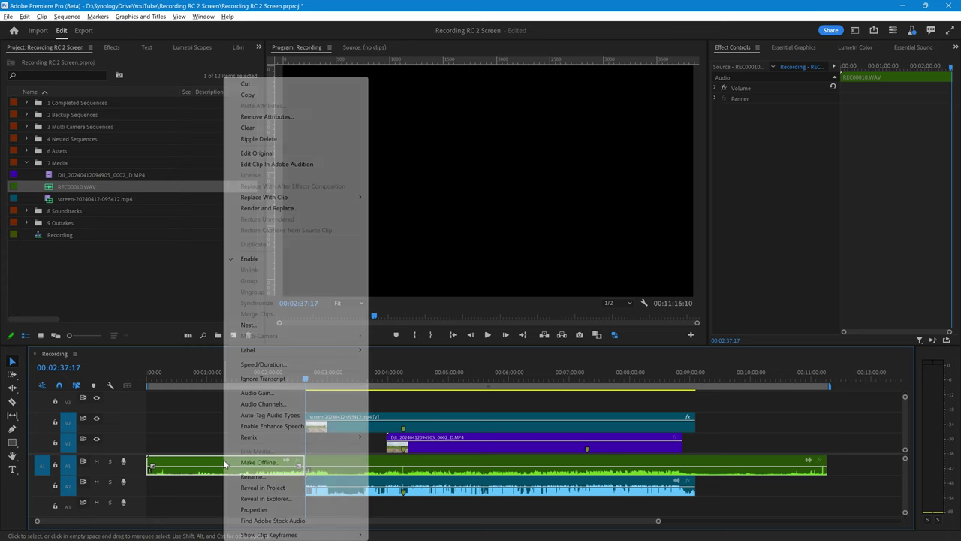
click(258, 138)
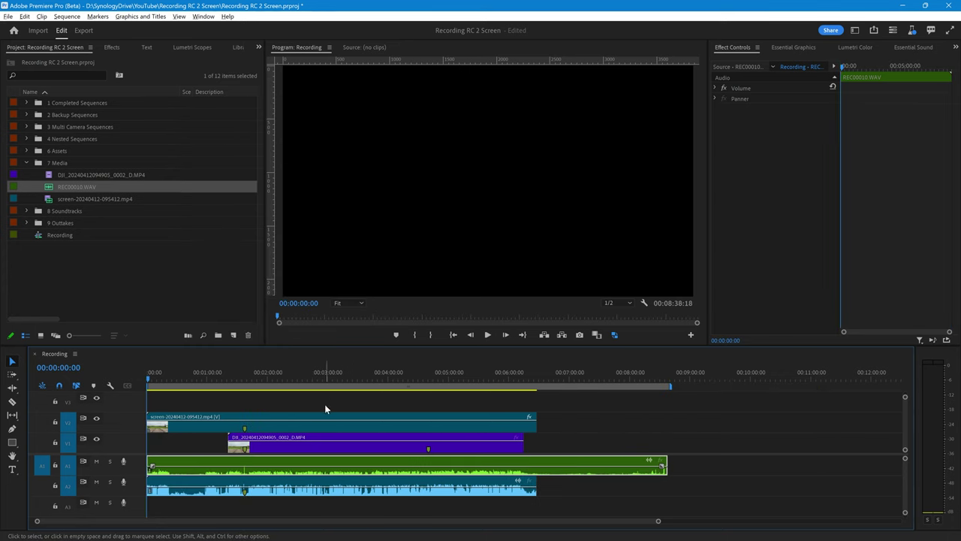
Scrub the start of the synced sequence and compare the drone clip with and without the V2 overlay.
click(180, 375)
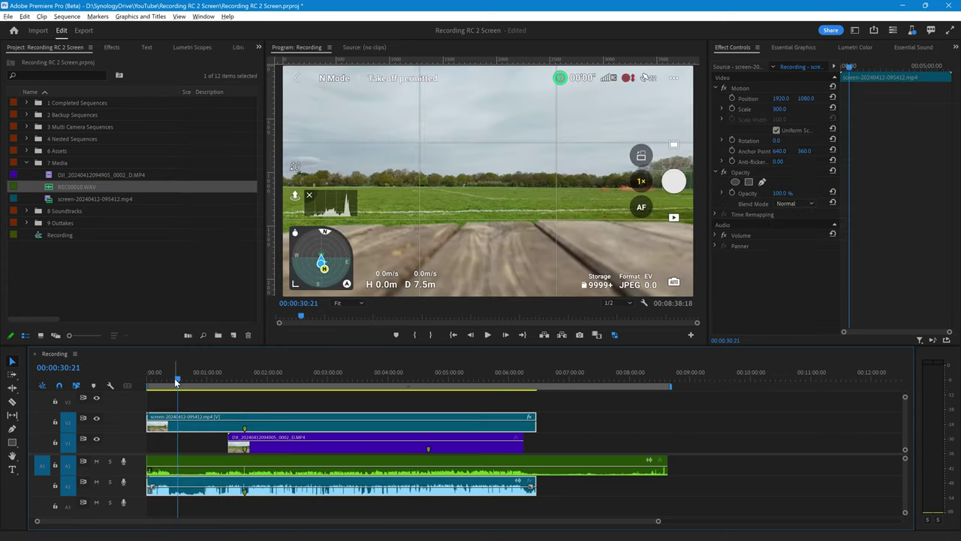
drag(187, 381, 257, 387)
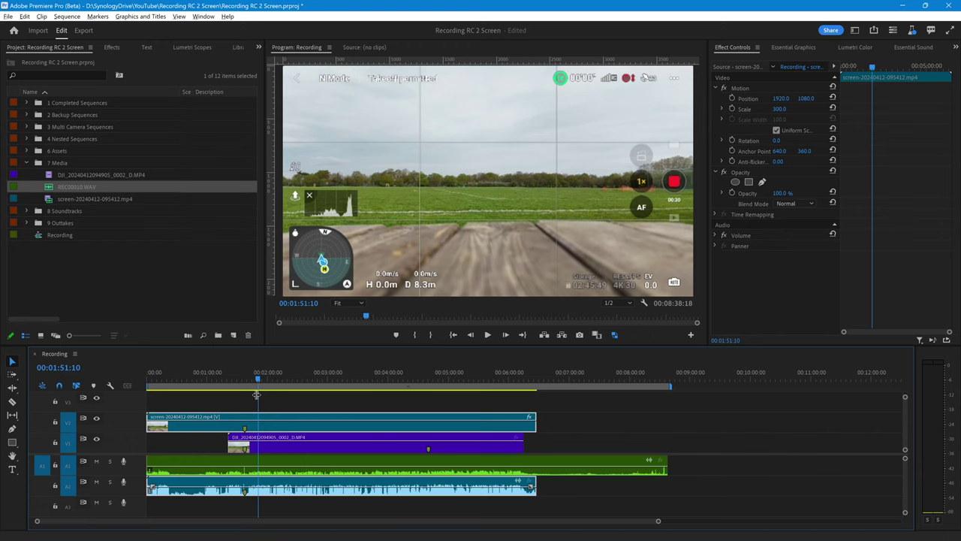
click(285, 436)
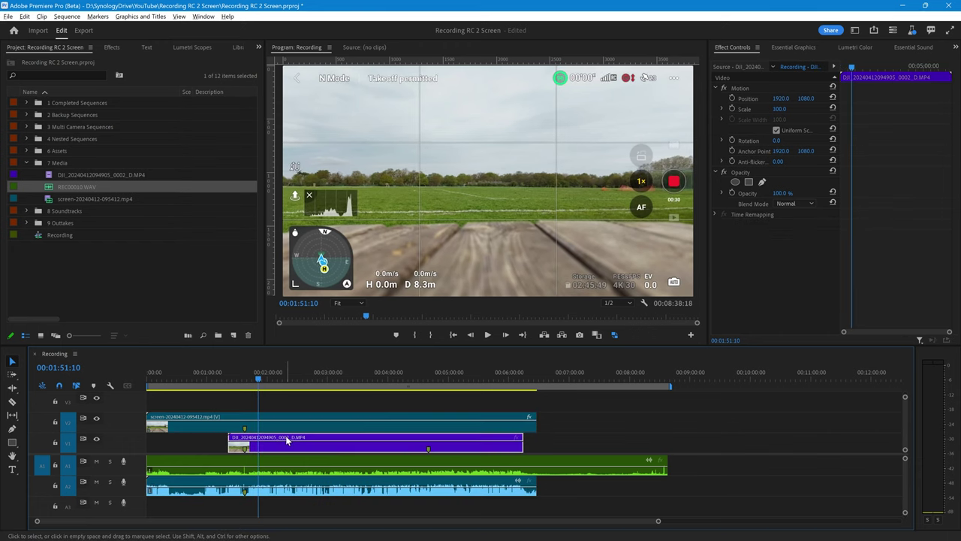
click(96, 417)
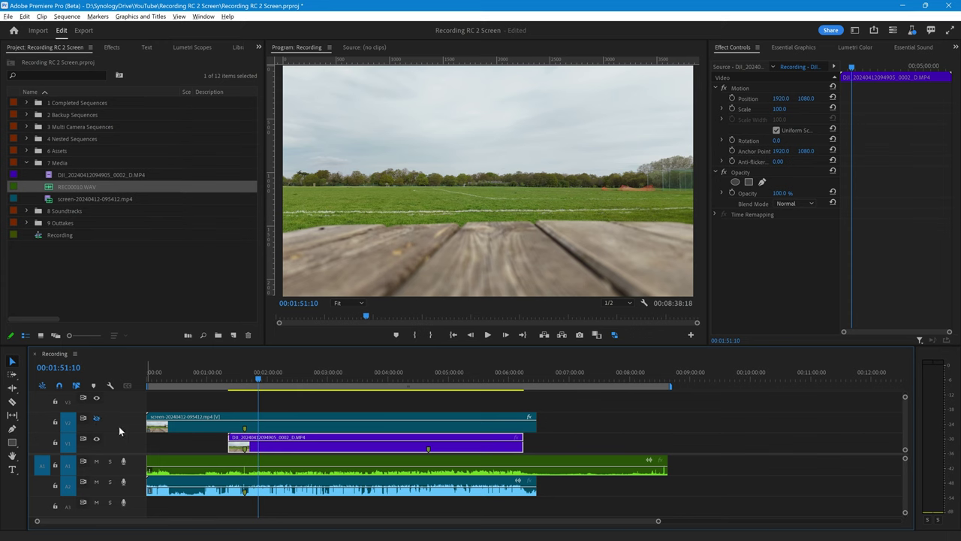
click(96, 419)
click(96, 418)
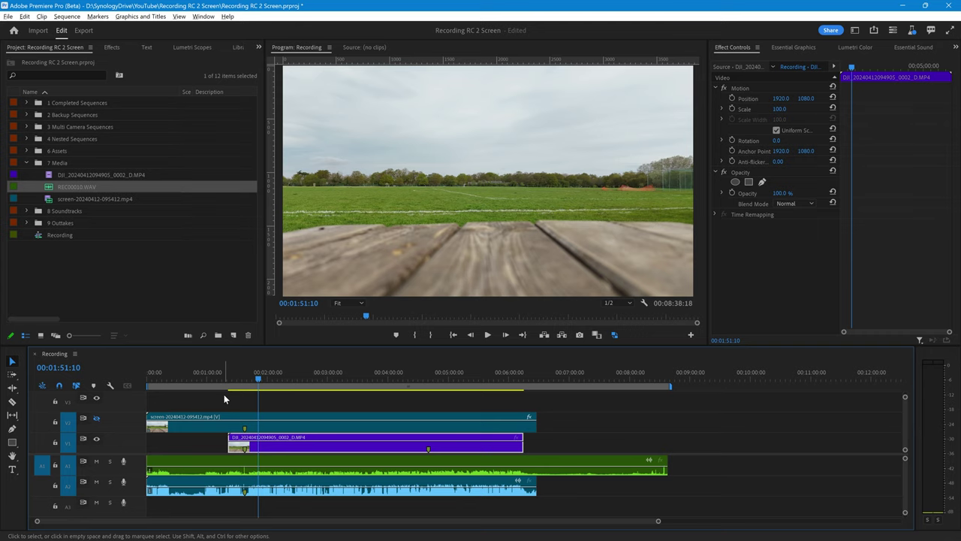
Scrub to 00:04:28:14 and toggle the V2 overlay, leaving it hidden to show the drone footage.
drag(258, 380, 417, 391)
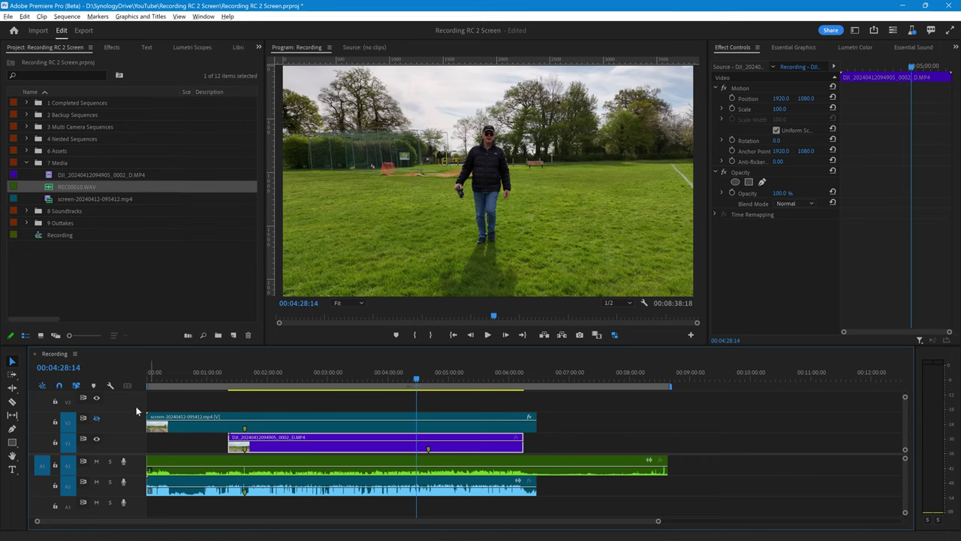
click(97, 418)
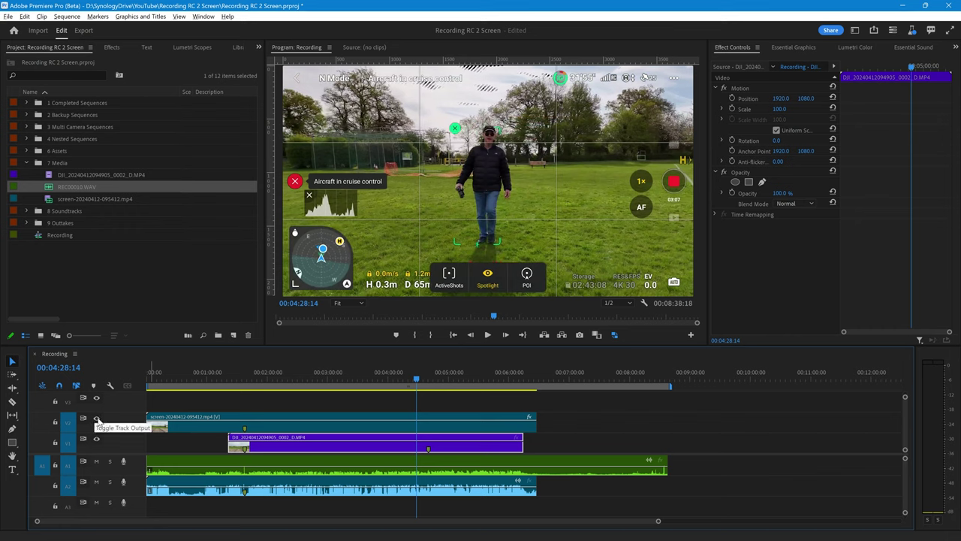
click(97, 419)
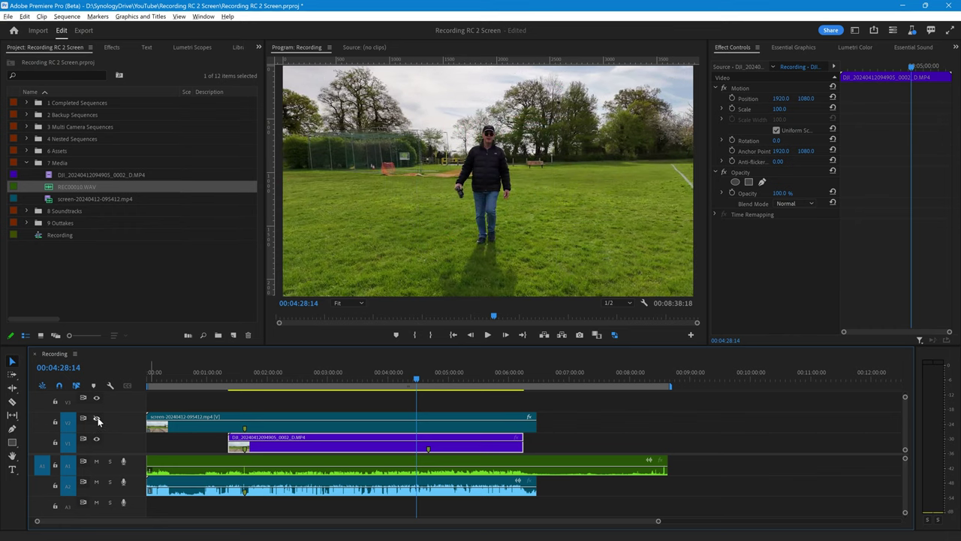
click(97, 419)
click(97, 419)
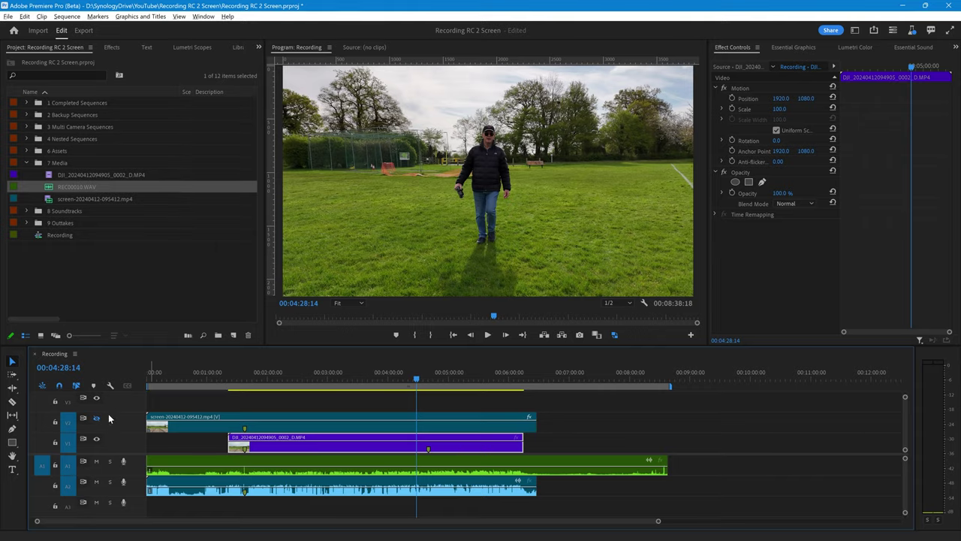